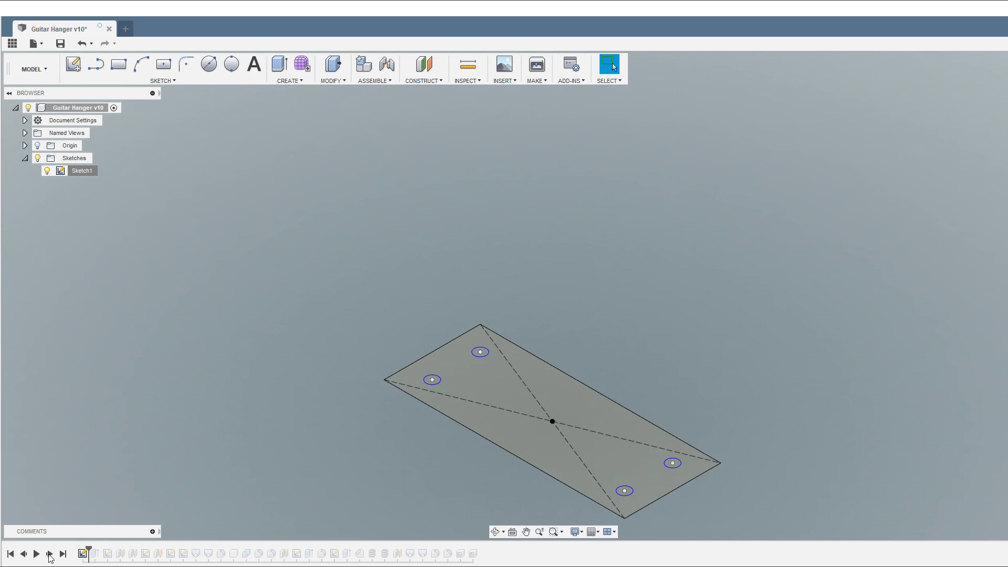
- Play the Extrude feature so Sketch1 becomes solid Body1 with four corner holes
{"action": "left_click", "coordinate": [49, 554]}
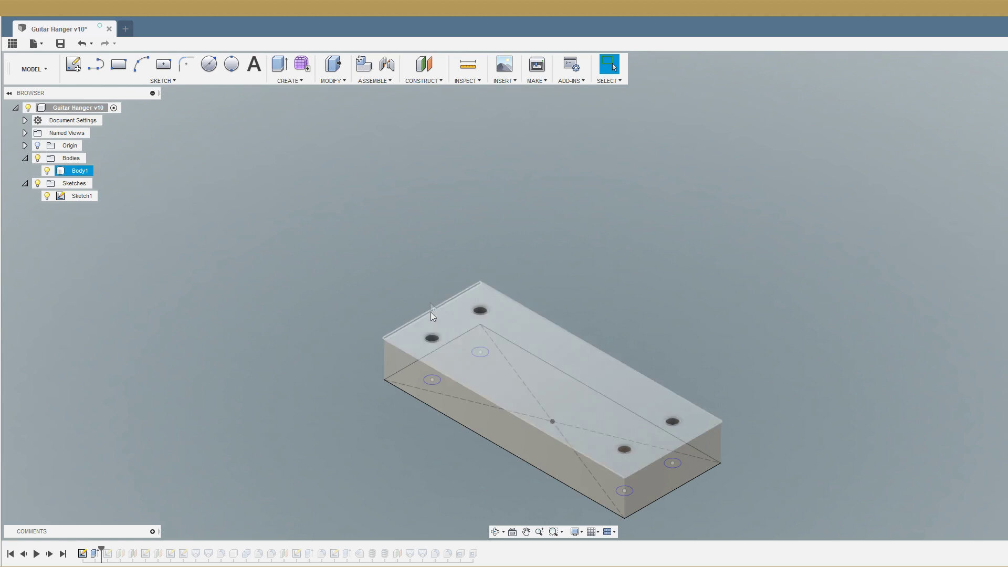
- Step to Sketch2 and orbit to face its two overlapping ellipses on the block
{"action": "left_click", "coordinate": [425, 403]}
{"action": "left_click", "coordinate": [404, 435]}
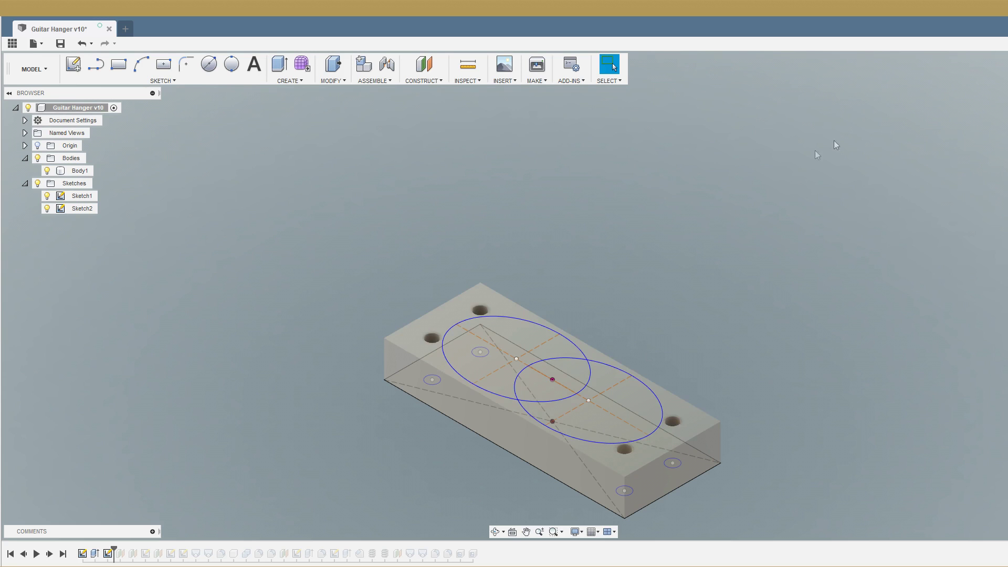
{"action": "middle_click_drag", "start_coordinate": [551, 292], "coordinate": [552, 292], "text": "shift"}
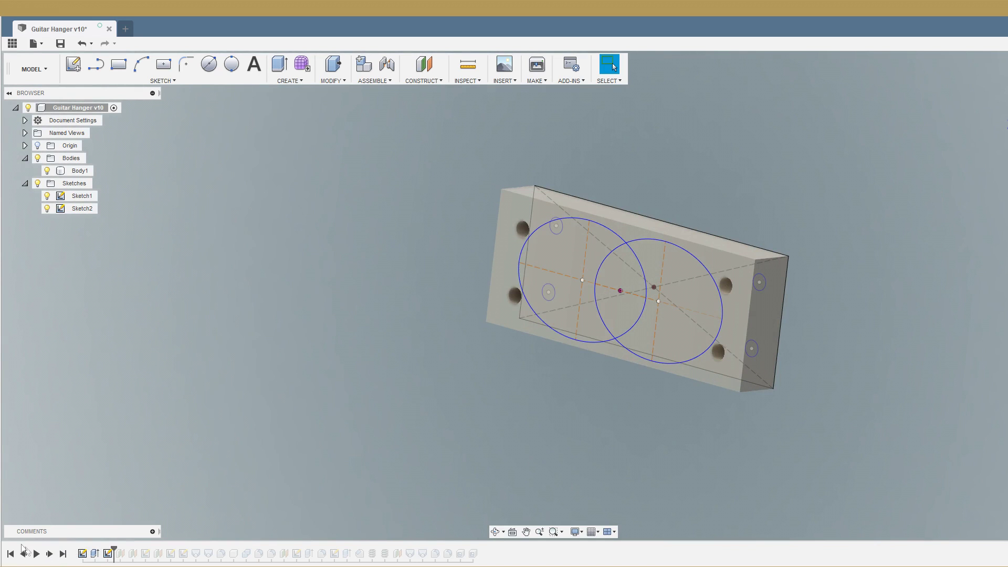
- Play Plane1–Plane3 and Sketch3–Sketch5, adding the offset horn profile ellipses and circles
{"action": "left_click", "coordinate": [49, 553]}
{"action": "left_click", "coordinate": [420, 81]}
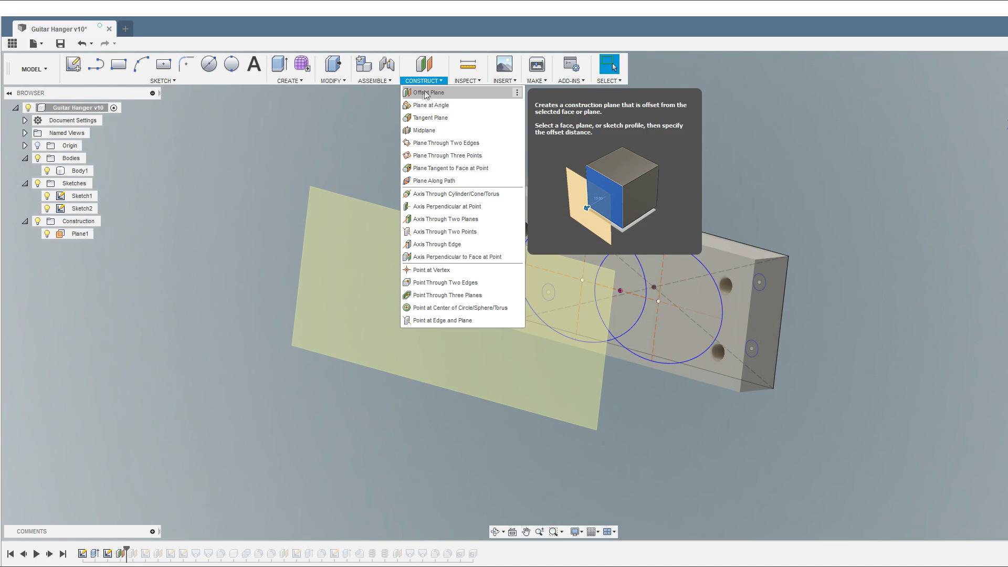
{"action": "left_click", "coordinate": [253, 436]}
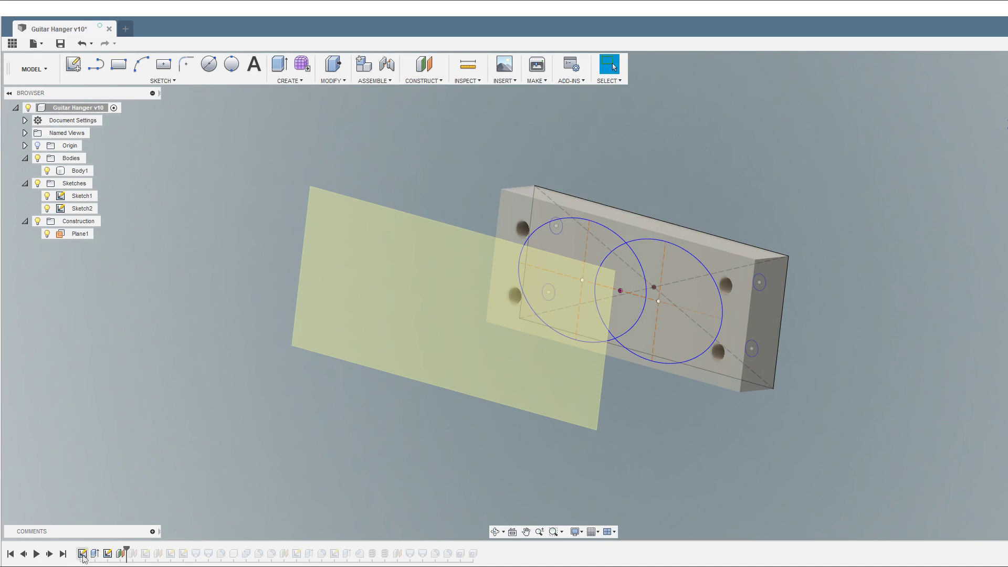
{"action": "left_click", "coordinate": [49, 553]}
{"action": "left_click", "coordinate": [49, 553]}
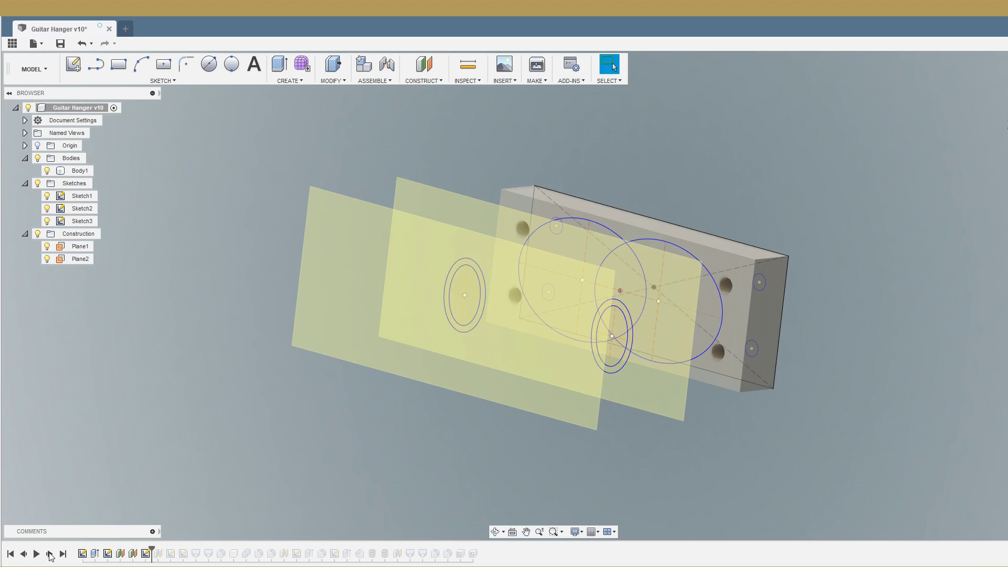
{"action": "left_click", "coordinate": [49, 554]}
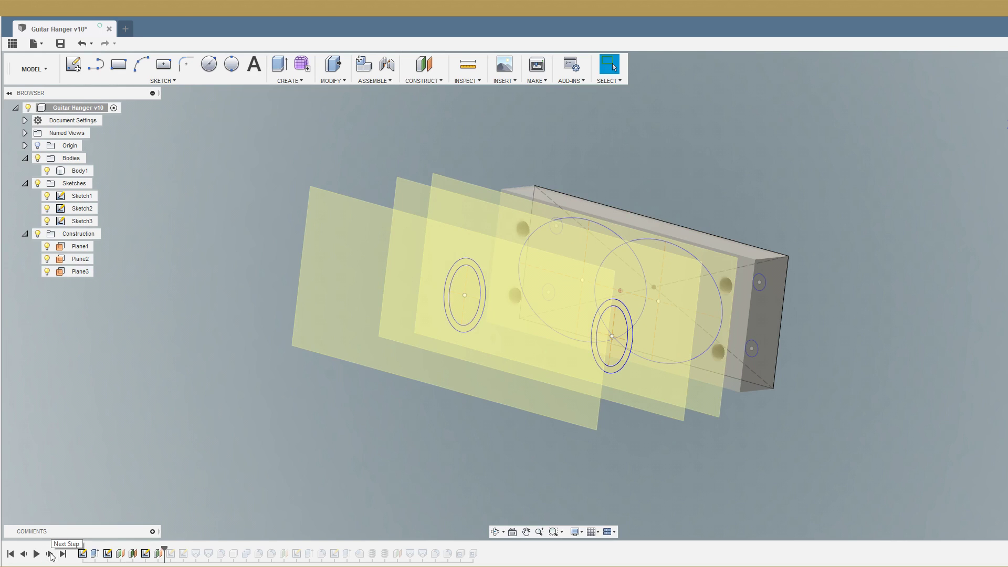
{"action": "left_click", "coordinate": [49, 553]}
{"action": "left_click", "coordinate": [49, 553]}
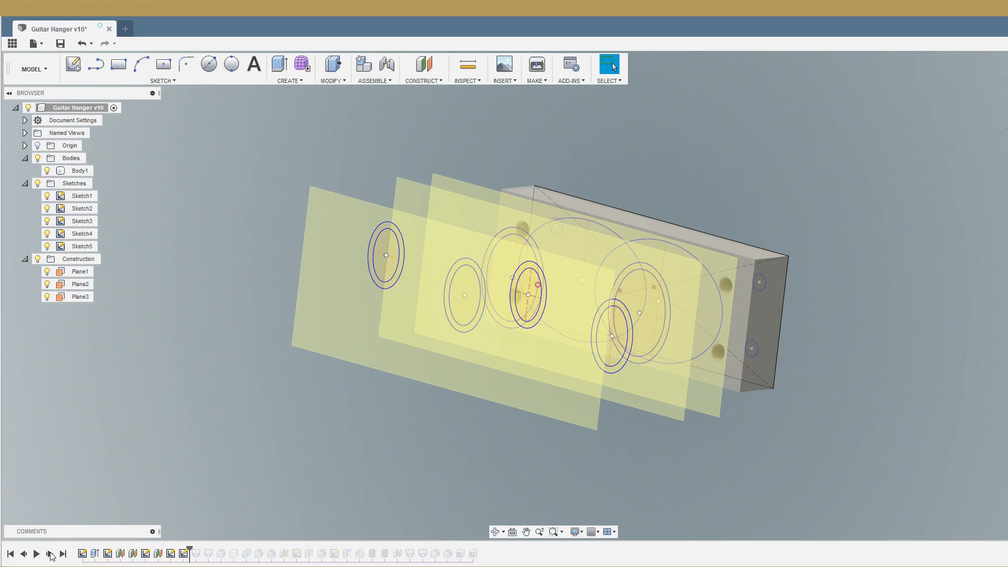
- Hide the Plane1, Plane2 and Plane3 construction planes
{"action": "middle_click_drag", "start_coordinate": [551, 295], "coordinate": [457, 299], "text": "shift"}
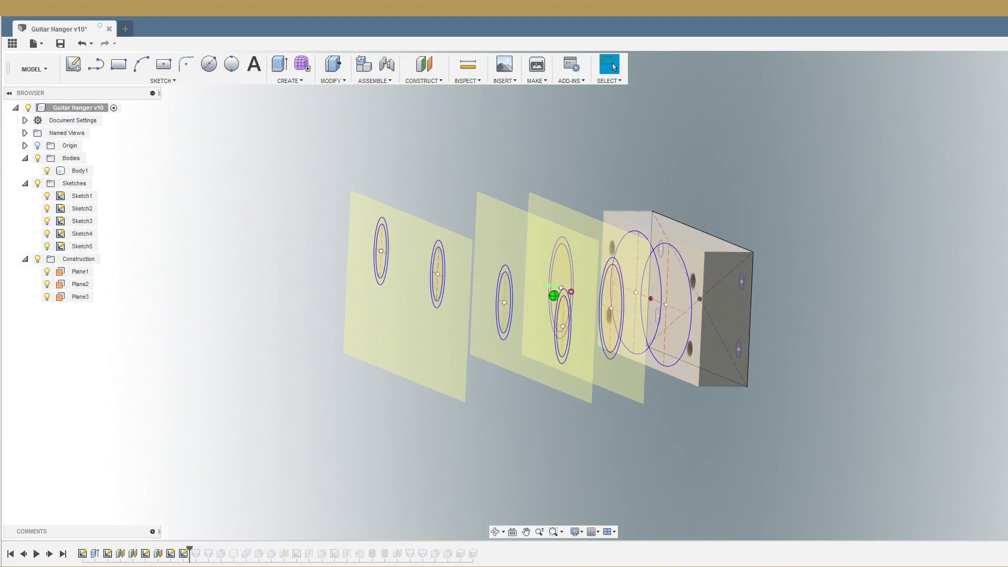
{"action": "left_click", "coordinate": [47, 272]}
{"action": "left_click", "coordinate": [47, 284]}
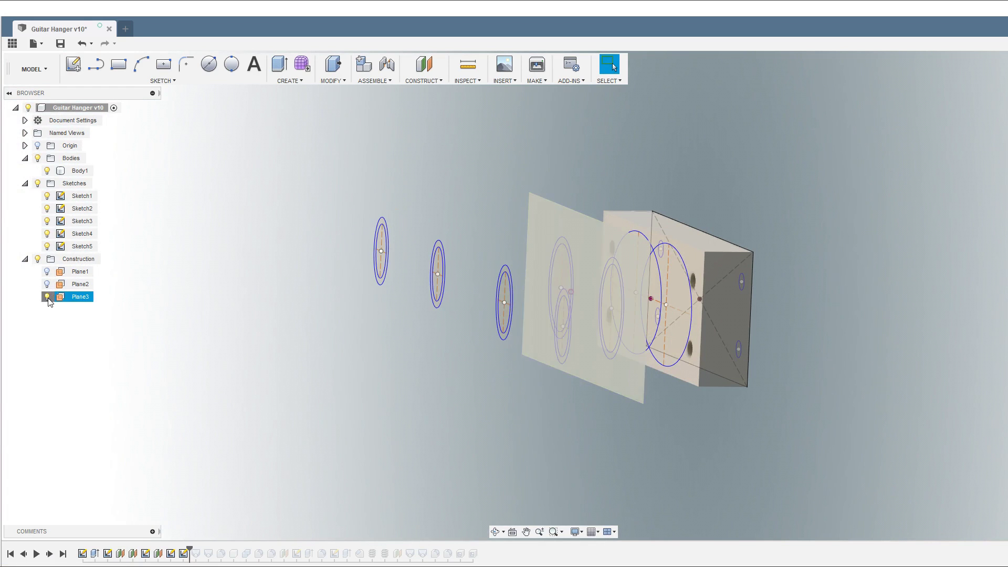
{"action": "left_click", "coordinate": [47, 296]}
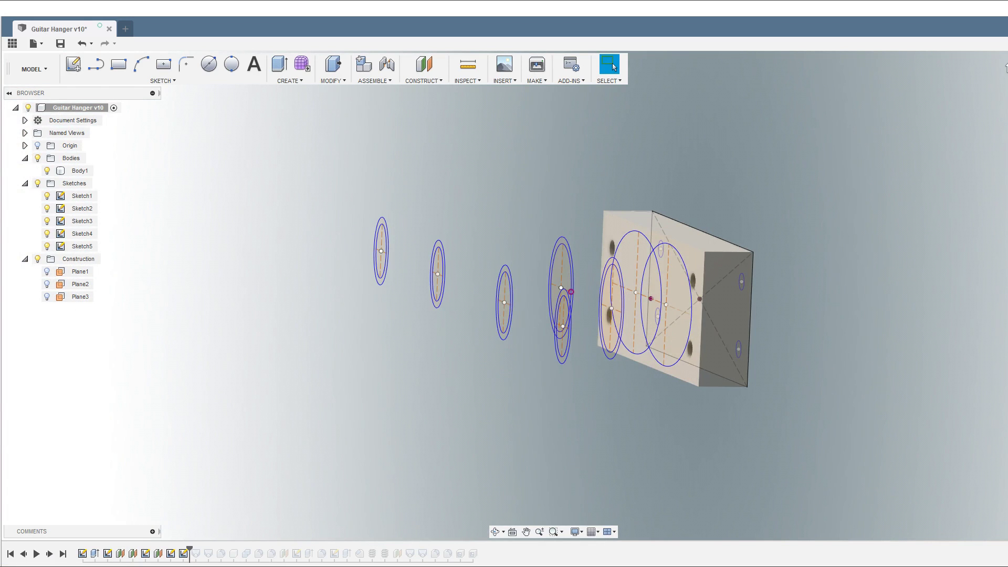
{"action": "middle_click_drag", "start_coordinate": [557, 294], "coordinate": [382, 260], "text": "shift"}
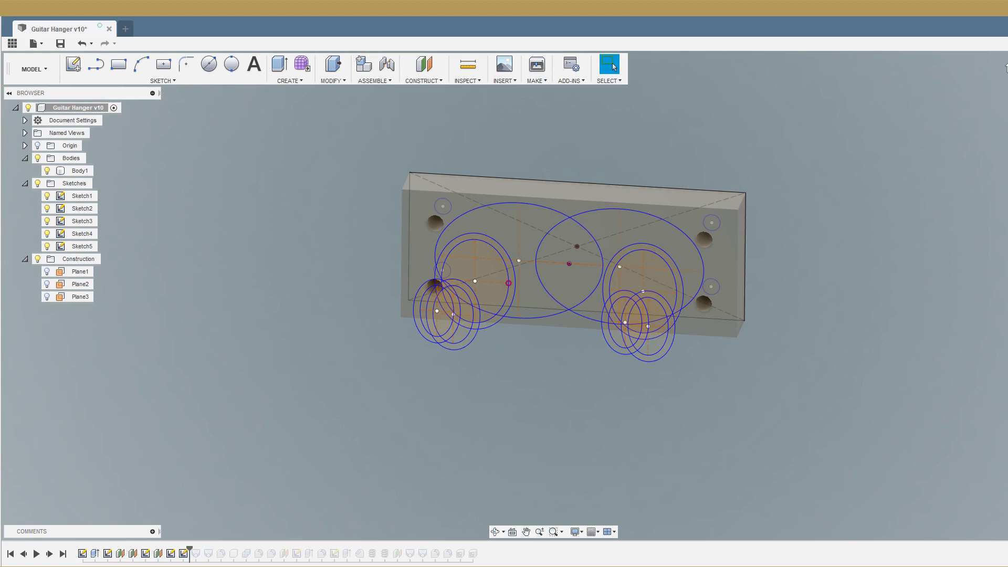
{"action": "mouse_move", "coordinate": [554, 295]}
{"action": "middle_mouse_down", "text": "shift"}
{"action": "mouse_move", "coordinate": [543, 294]}
{"action": "mouse_move", "coordinate": [552, 296]}
{"action": "middle_mouse_up", "text": "shift"}
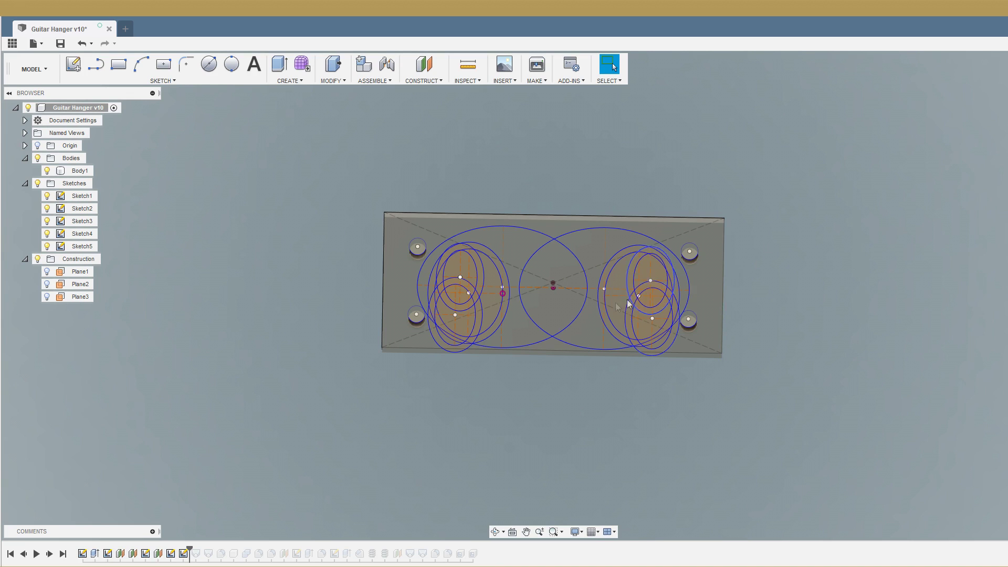
{"action": "middle_click_drag", "start_coordinate": [553, 286], "coordinate": [609, 333], "text": "shift"}
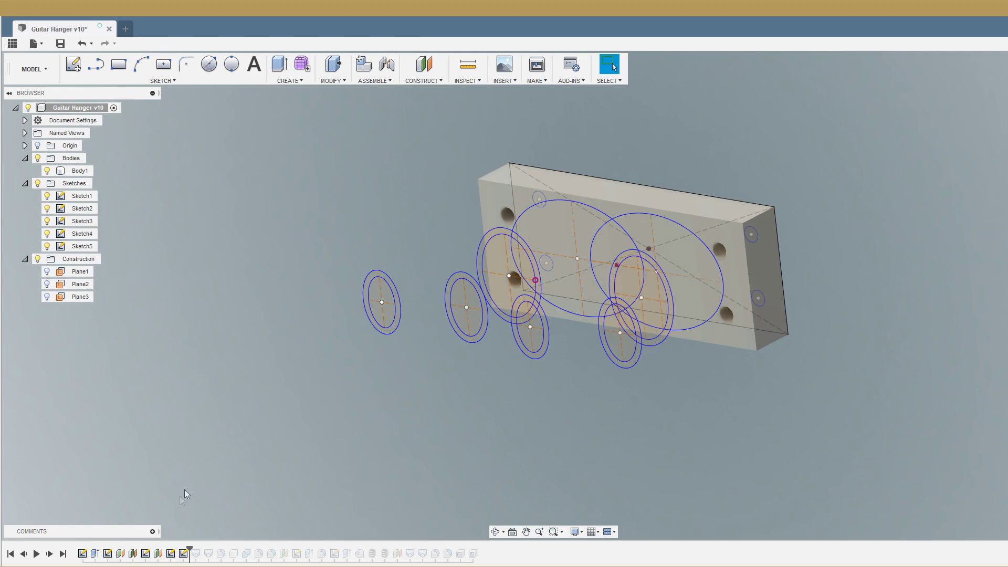
- Play both Loft features to create horn bodies Body2 and Body3, then inspect them
{"action": "left_click", "coordinate": [50, 556]}
{"action": "left_click", "coordinate": [50, 554]}
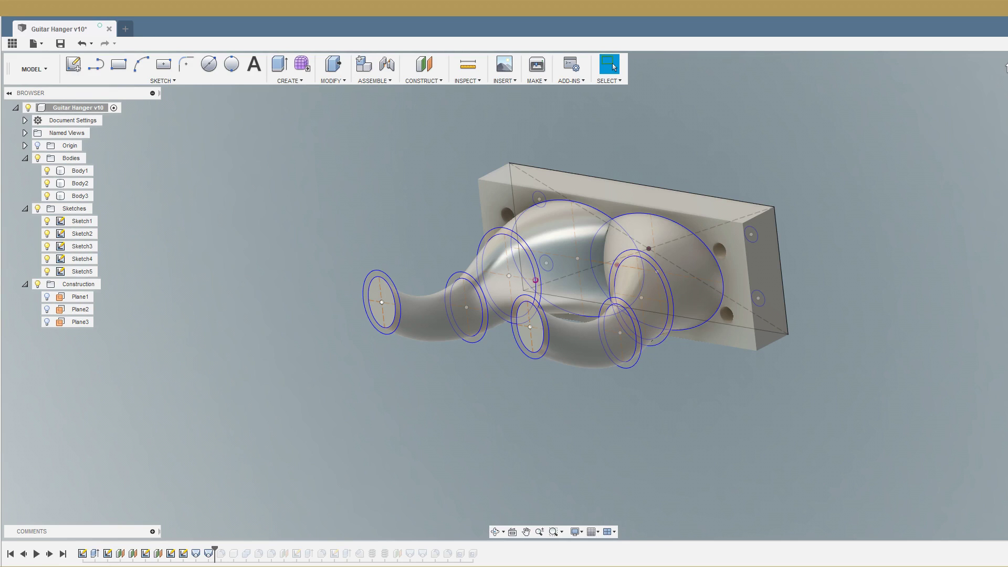
{"action": "mouse_move", "coordinate": [553, 295]}
{"action": "middle_mouse_down", "text": "shift"}
{"action": "mouse_move", "coordinate": [503, 315]}
{"action": "mouse_move", "coordinate": [498, 307]}
{"action": "mouse_move", "coordinate": [501, 328]}
{"action": "mouse_move", "coordinate": [496, 307]}
{"action": "middle_mouse_up", "text": "shift"}
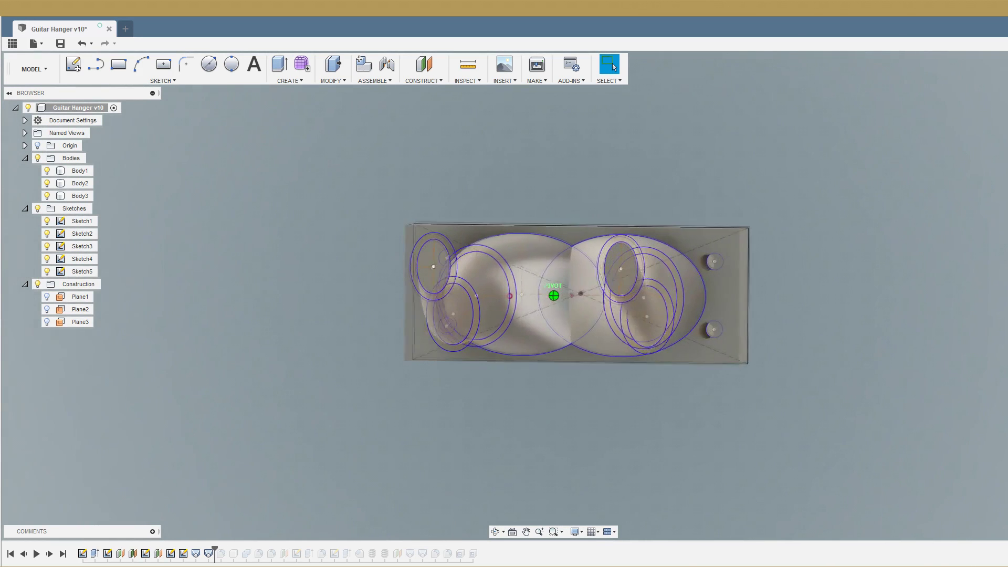
{"action": "middle_click_drag", "start_coordinate": [554, 296], "coordinate": [494, 318], "text": "shift"}
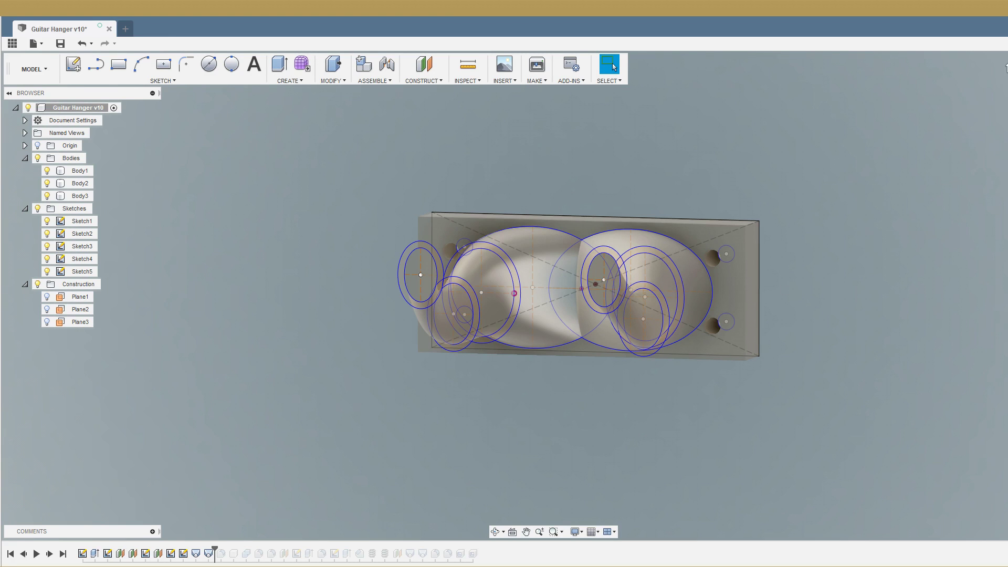
{"action": "middle_click_drag", "start_coordinate": [553, 294], "coordinate": [619, 300], "text": "shift"}
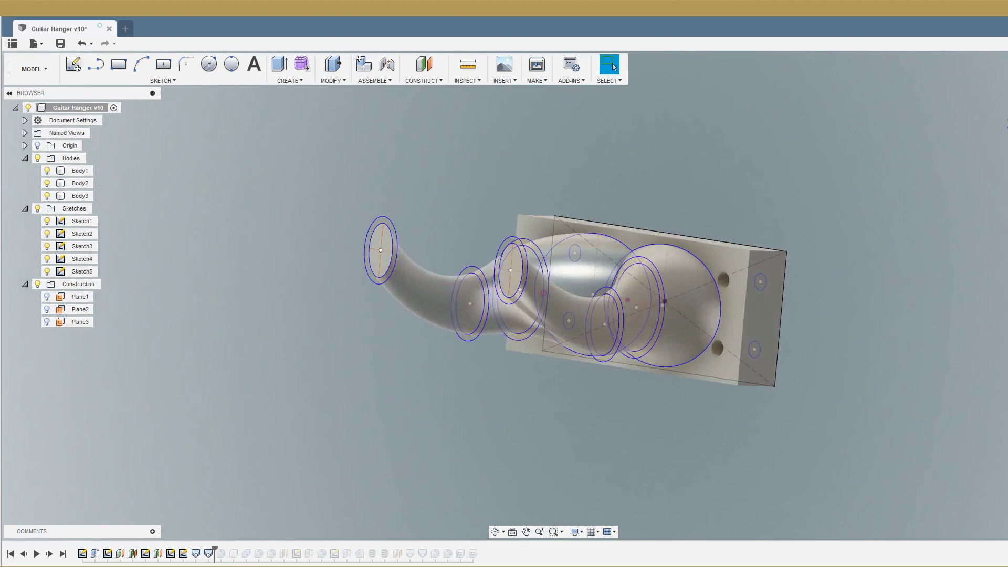
- Hide the Sketch2, Sketch3, Sketch4 and Sketch5 profile sketches
{"action": "left_click", "coordinate": [47, 271]}
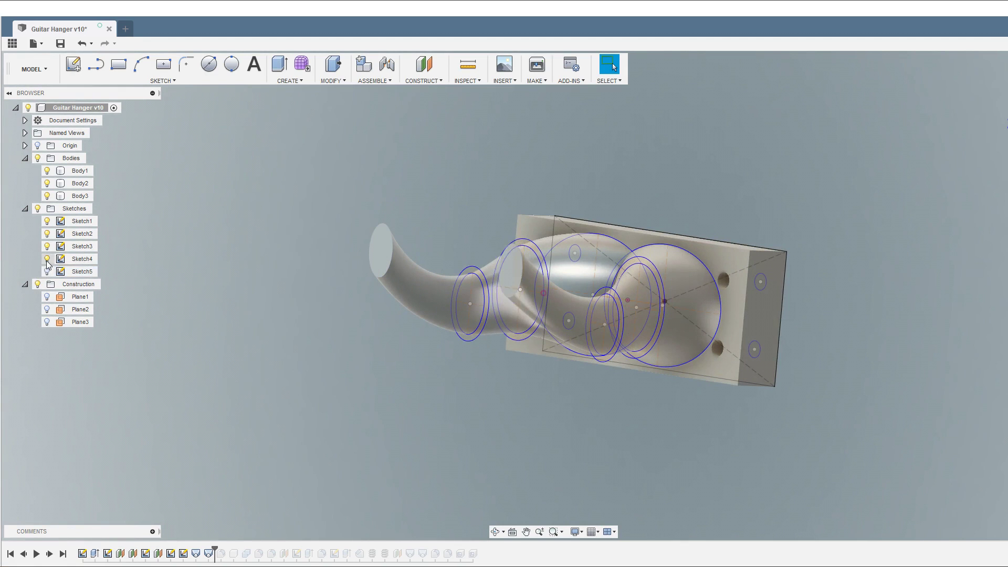
{"action": "left_click", "coordinate": [46, 259]}
{"action": "left_click", "coordinate": [46, 246]}
{"action": "left_click", "coordinate": [47, 234]}
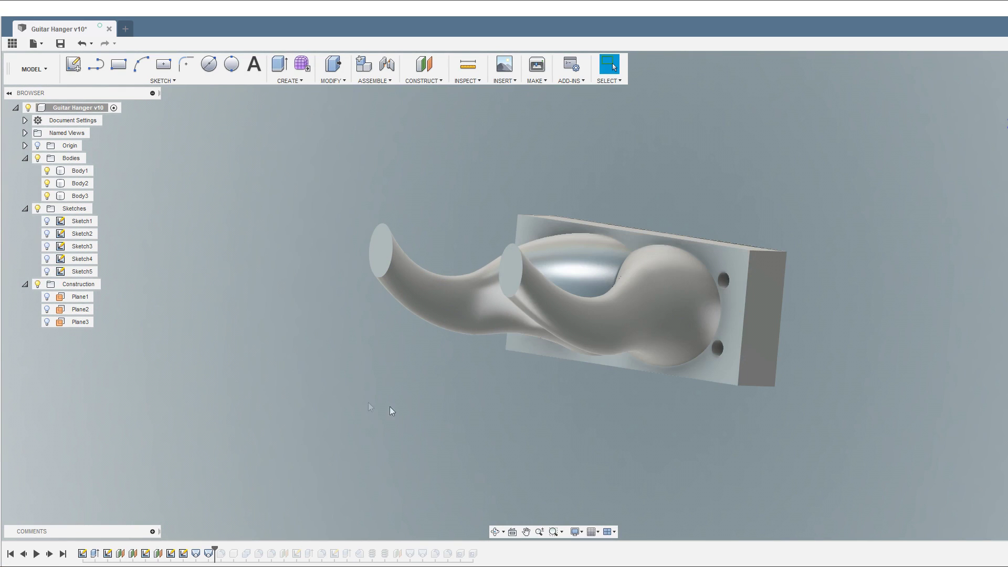
- Play the features that round the horn tips and add Component1's C-shaped Body1 collar
{"action": "left_click", "coordinate": [50, 553]}
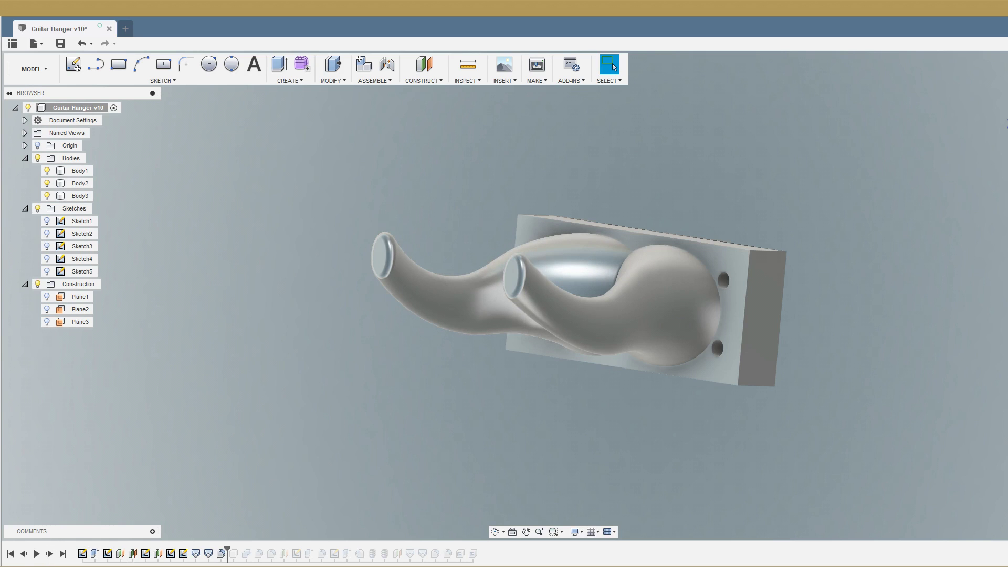
{"action": "left_click", "coordinate": [49, 554]}
{"action": "left_click", "coordinate": [49, 554]}
{"action": "left_click", "coordinate": [49, 554]}
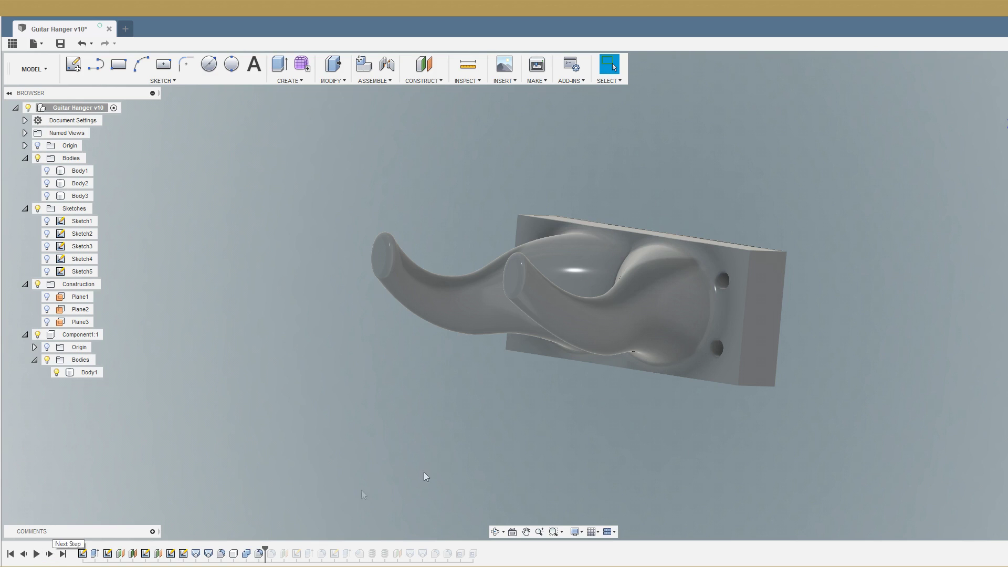
{"action": "left_click", "coordinate": [714, 342]}
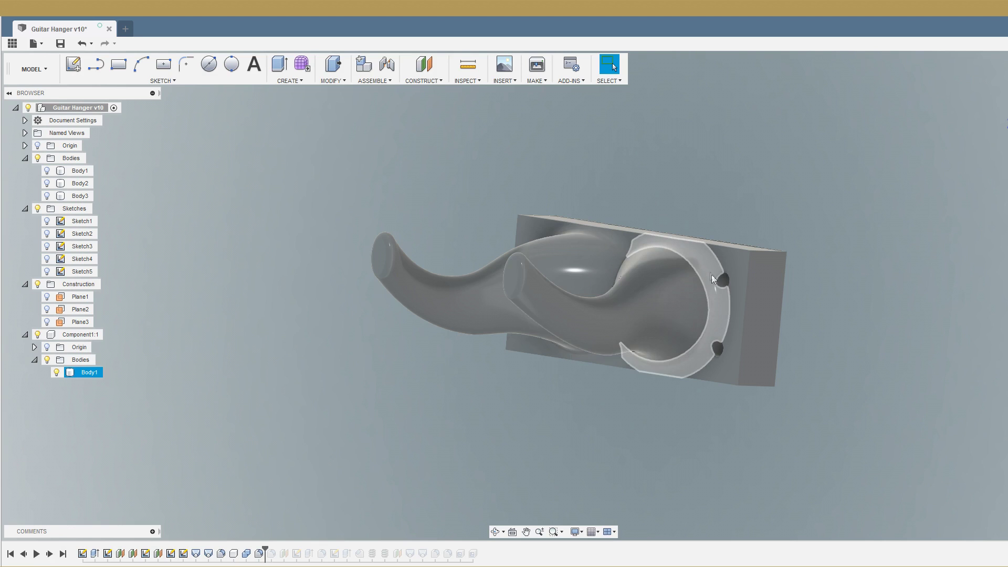
- Advance to Plane4 and its Sketch6 hole circles, inspecting them from another side
{"action": "key", "text": "v"}
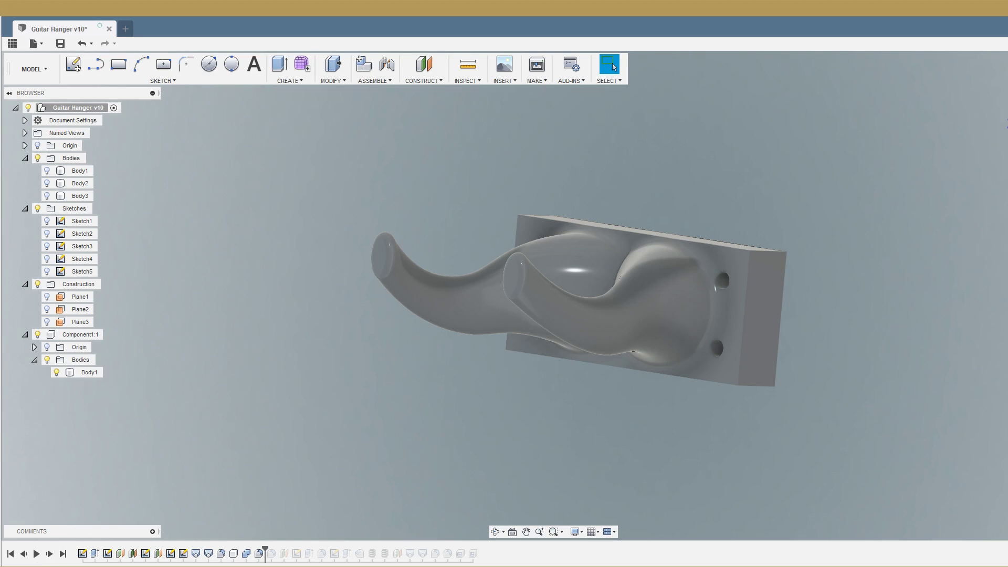
{"action": "left_click", "coordinate": [49, 553]}
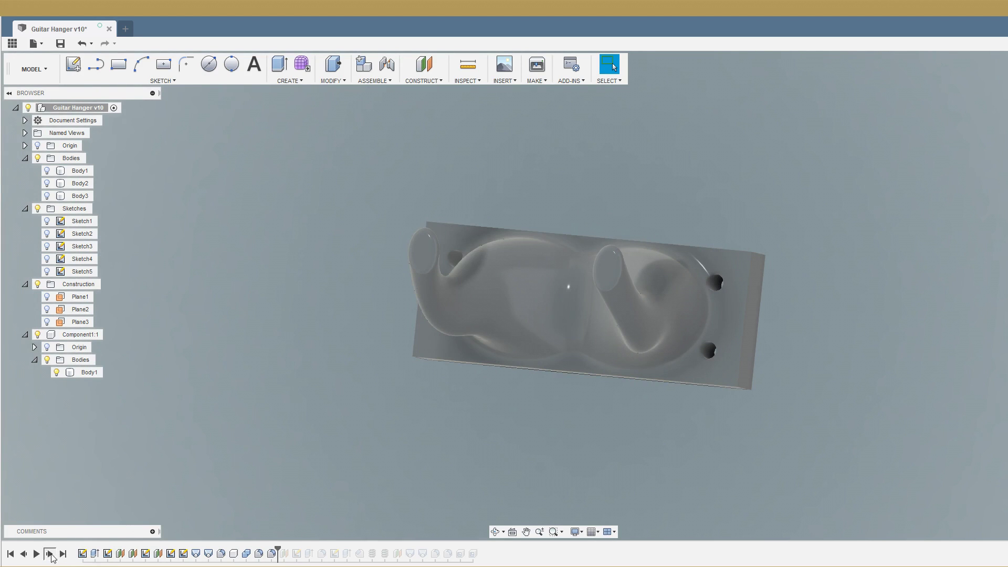
{"action": "left_click", "coordinate": [48, 554]}
{"action": "middle_click_drag", "start_coordinate": [525, 272], "coordinate": [479, 251], "text": "shift"}
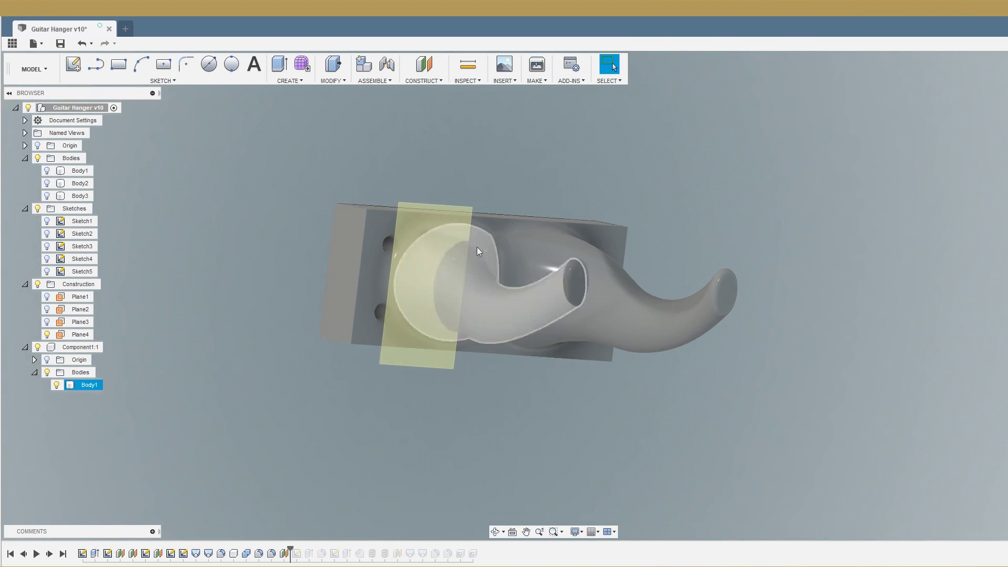
{"action": "left_click", "coordinate": [396, 254]}
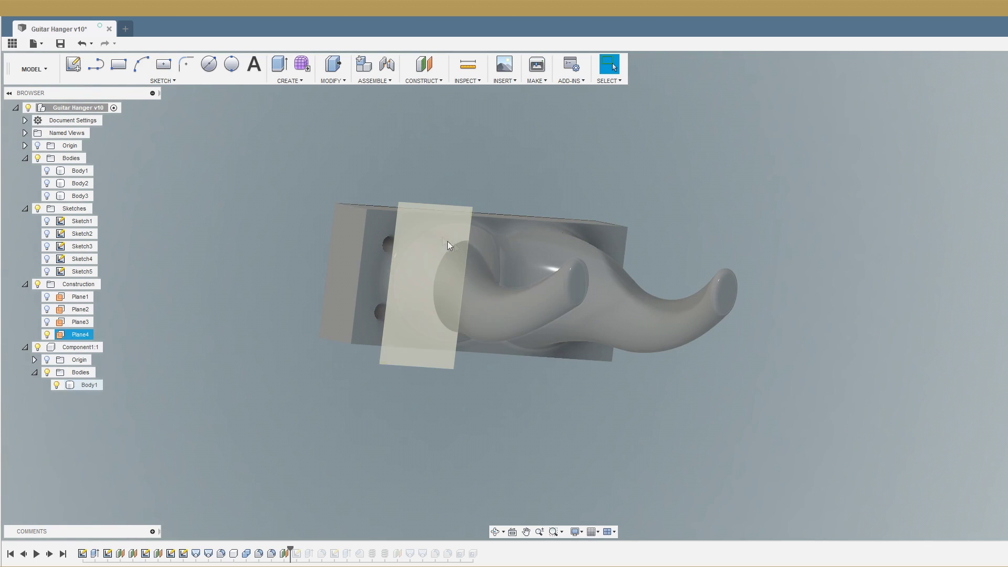
{"action": "left_click", "coordinate": [200, 522]}
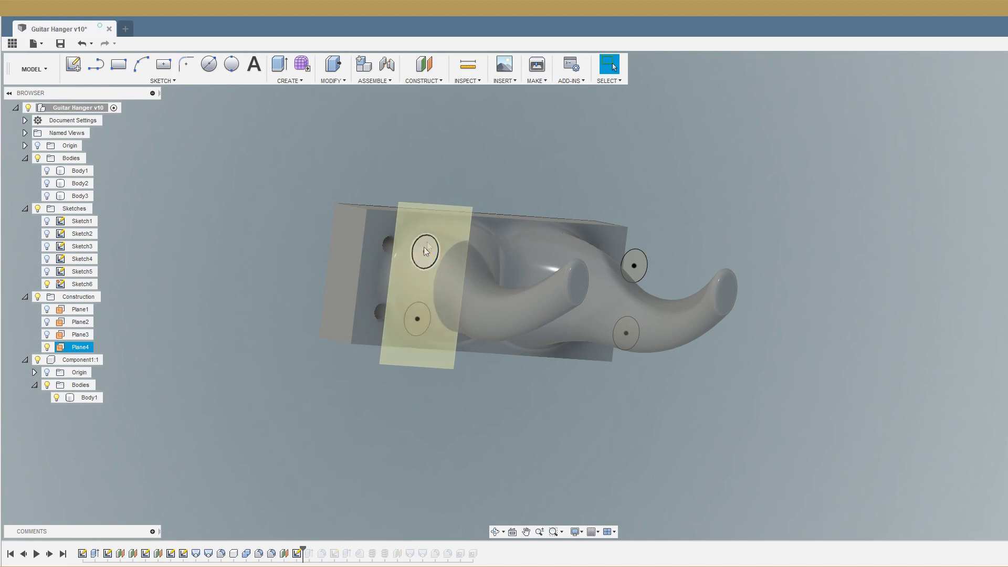
{"action": "left_click", "coordinate": [437, 252]}
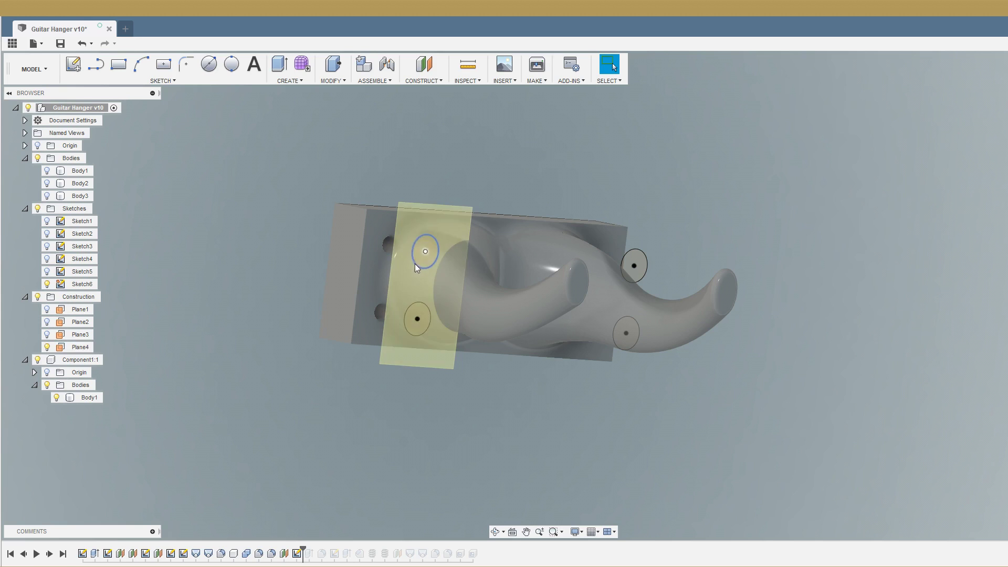
- Play the hole-deepening and fillet features, blending the horns into the rimmed base
{"action": "left_click", "coordinate": [50, 553]}
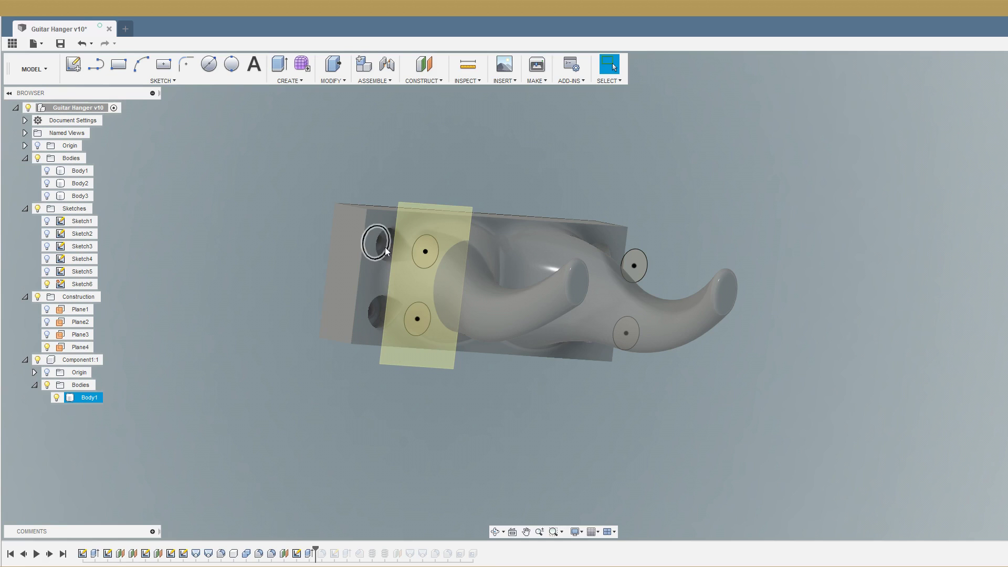
{"action": "left_click", "coordinate": [816, 214]}
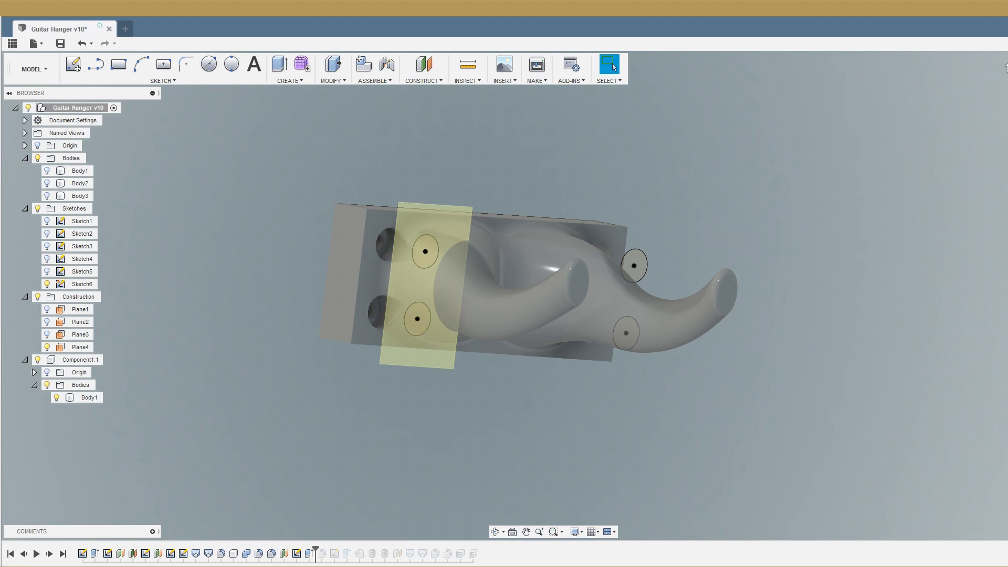
{"action": "left_click", "coordinate": [405, 252]}
{"action": "middle_click_drag", "start_coordinate": [749, 203], "coordinate": [629, 242], "text": "shift"}
{"action": "left_click", "coordinate": [50, 554]}
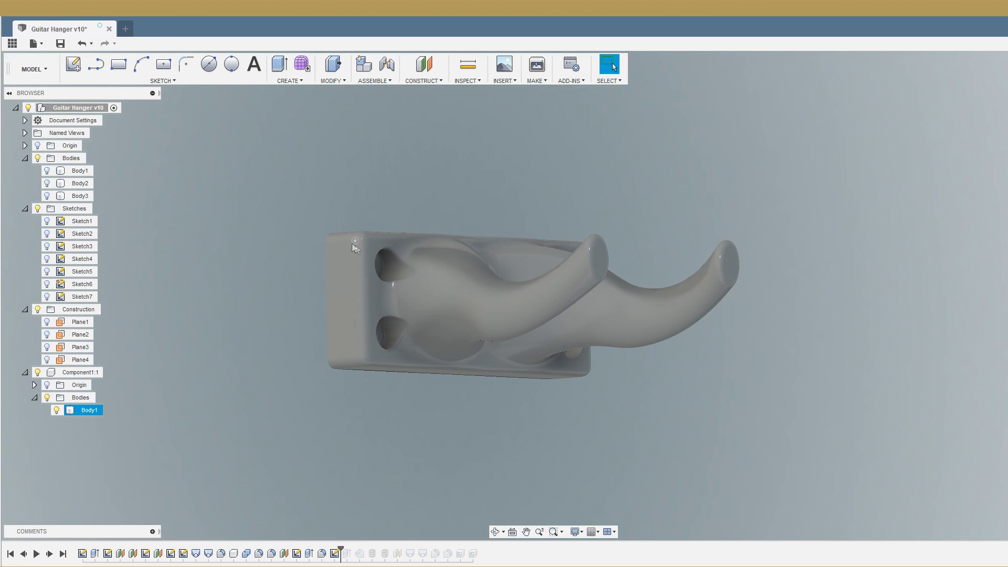
{"action": "left_click", "coordinate": [311, 298]}
- Orbit to the back of the plate and make Sketch7 visible
{"action": "mouse_move", "coordinate": [551, 288]}
{"action": "middle_mouse_down", "text": "shift"}
{"action": "mouse_move", "coordinate": [580, 292]}
{"action": "mouse_move", "coordinate": [326, 341]}
{"action": "mouse_move", "coordinate": [105, 415]}
{"action": "middle_mouse_up", "text": "shift"}
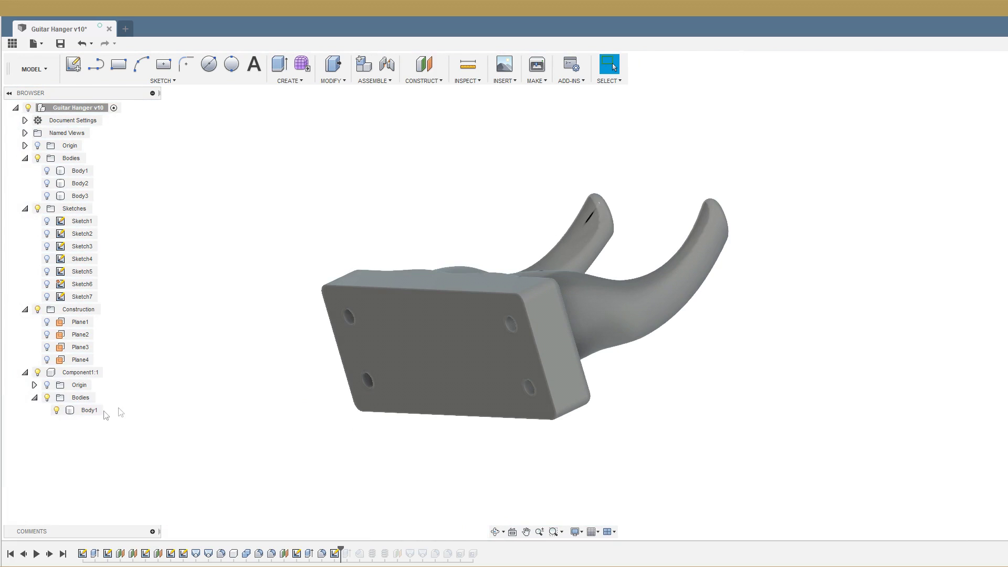
{"action": "left_click", "coordinate": [47, 298]}
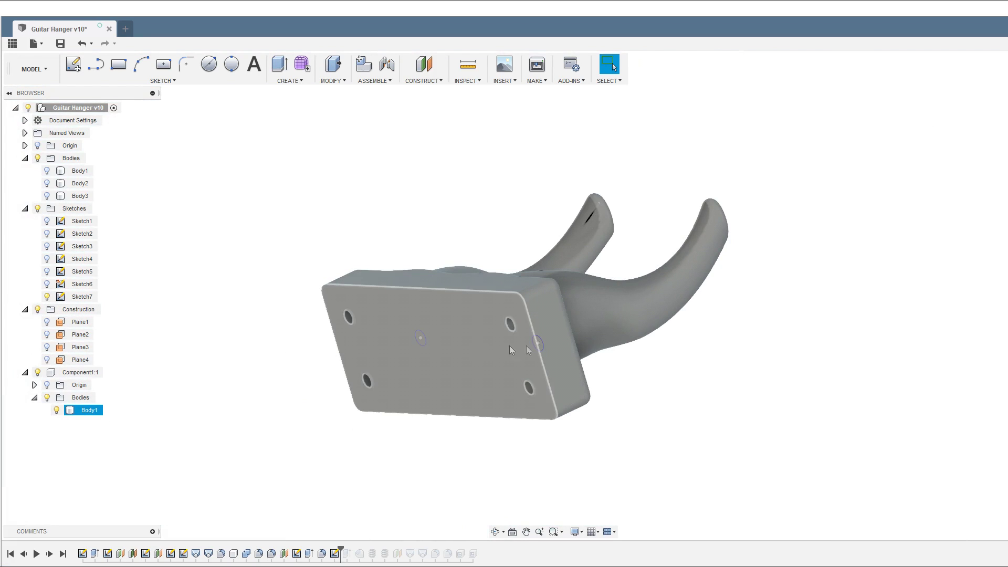
{"action": "left_click", "coordinate": [282, 450]}
- Play the hole features that cut two large counterbored reinforcement holes in the back plate
{"action": "left_click", "coordinate": [88, 410]}
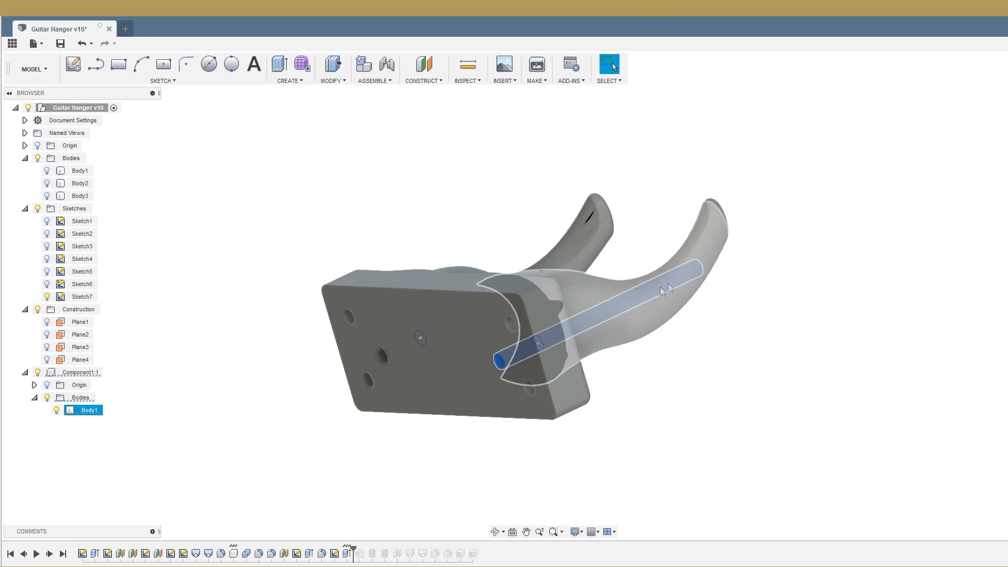
{"action": "left_click", "coordinate": [303, 397]}
{"action": "key", "text": "ctrl+y"}
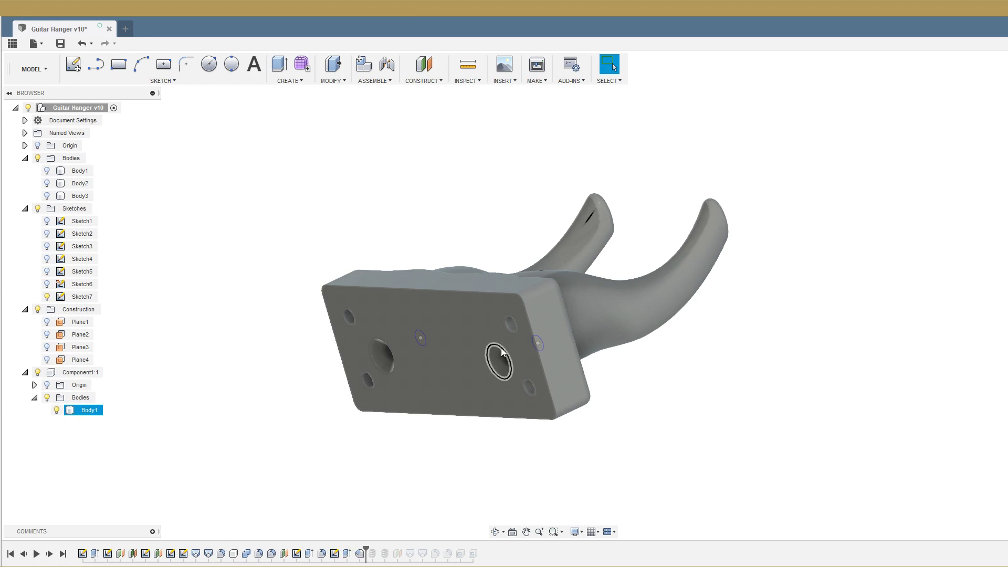
{"action": "left_click", "coordinate": [252, 458]}
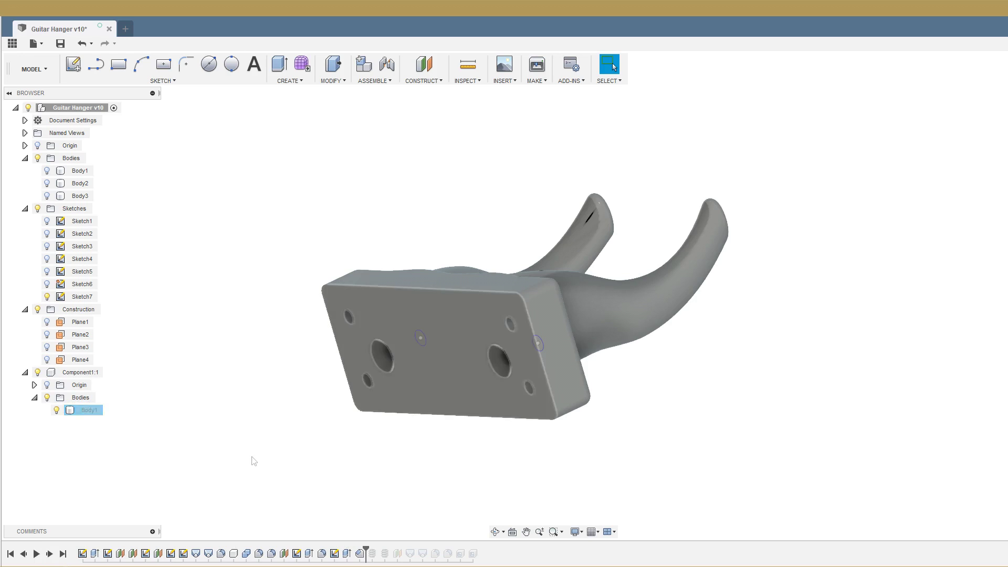
{"action": "left_click", "coordinate": [51, 554]}
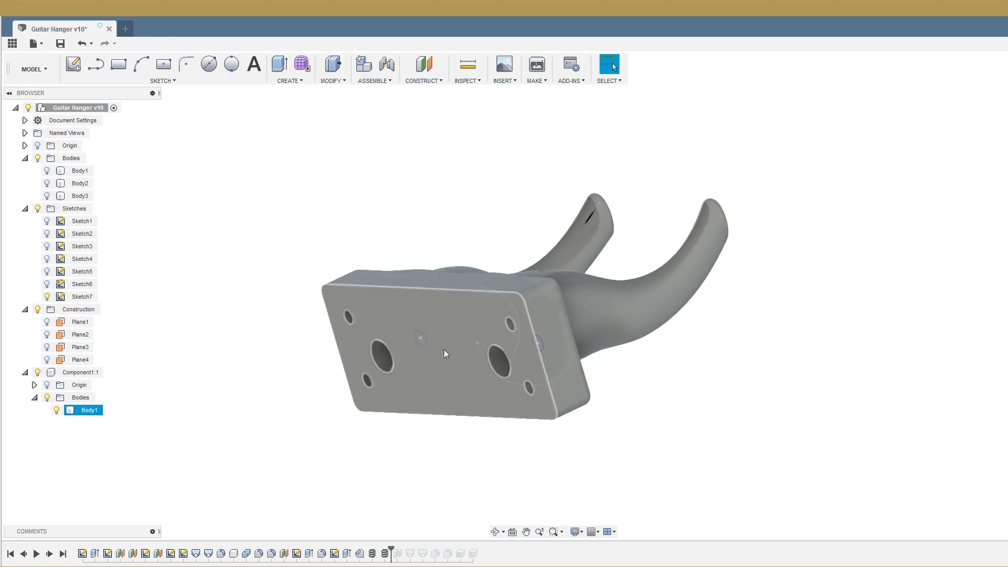
{"action": "key", "text": "Escape"}
{"action": "middle_click_drag", "start_coordinate": [552, 289], "coordinate": [499, 349], "text": "shift"}
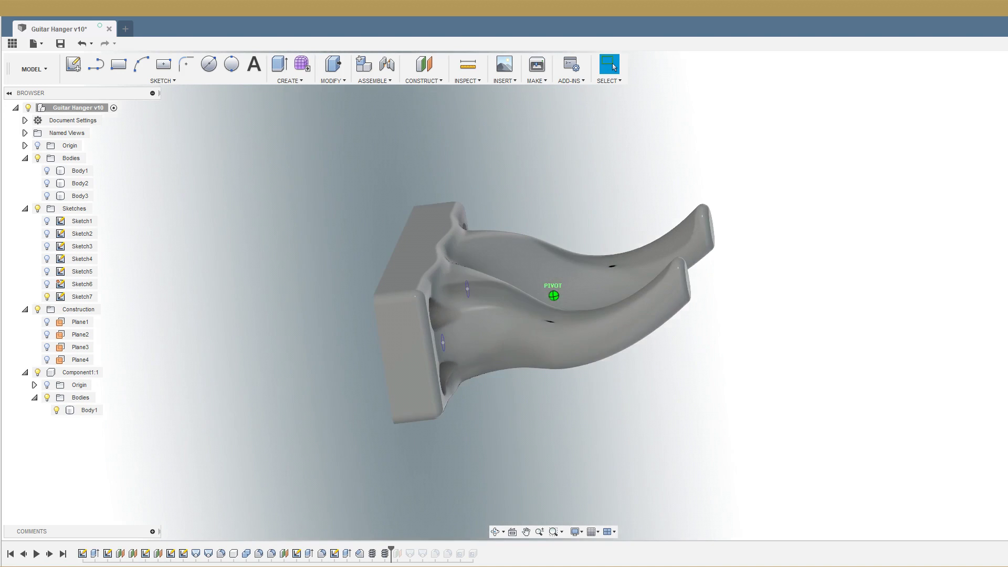
{"action": "left_click", "coordinate": [499, 349]}
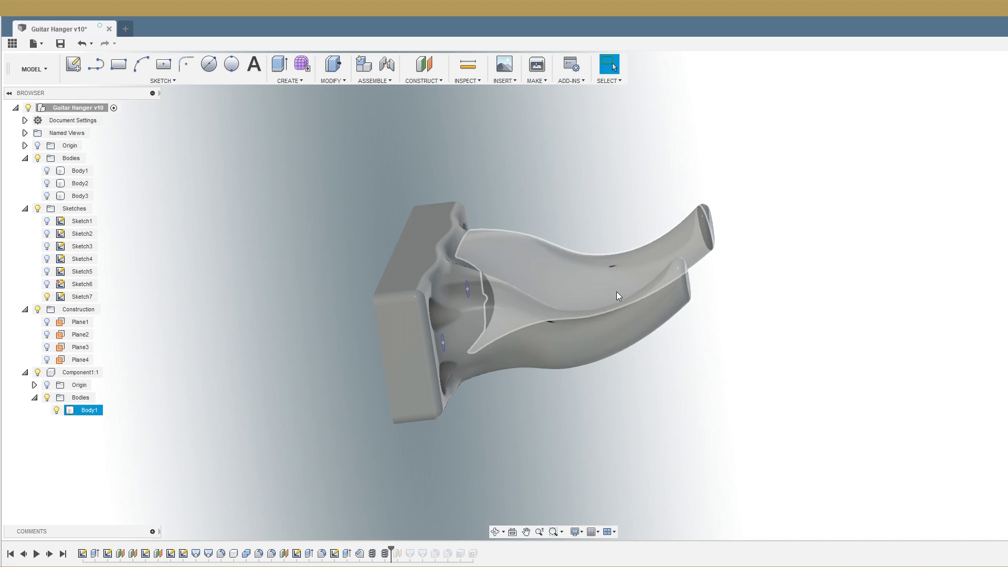
{"action": "mouse_move", "coordinate": [553, 295]}
{"action": "middle_mouse_down", "text": "shift"}
{"action": "mouse_move", "coordinate": [530, 310]}
{"action": "mouse_move", "coordinate": [527, 231]}
{"action": "mouse_move", "coordinate": [546, 294]}
{"action": "mouse_move", "coordinate": [467, 305]}
{"action": "middle_mouse_up", "text": "shift"}
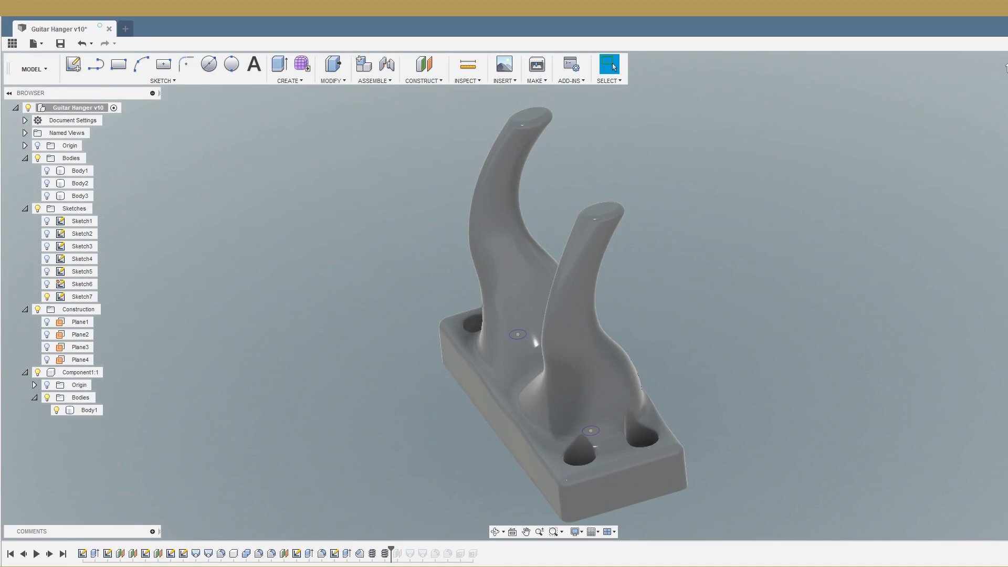
{"action": "middle_click_drag", "start_coordinate": [552, 292], "coordinate": [536, 295], "text": "shift"}
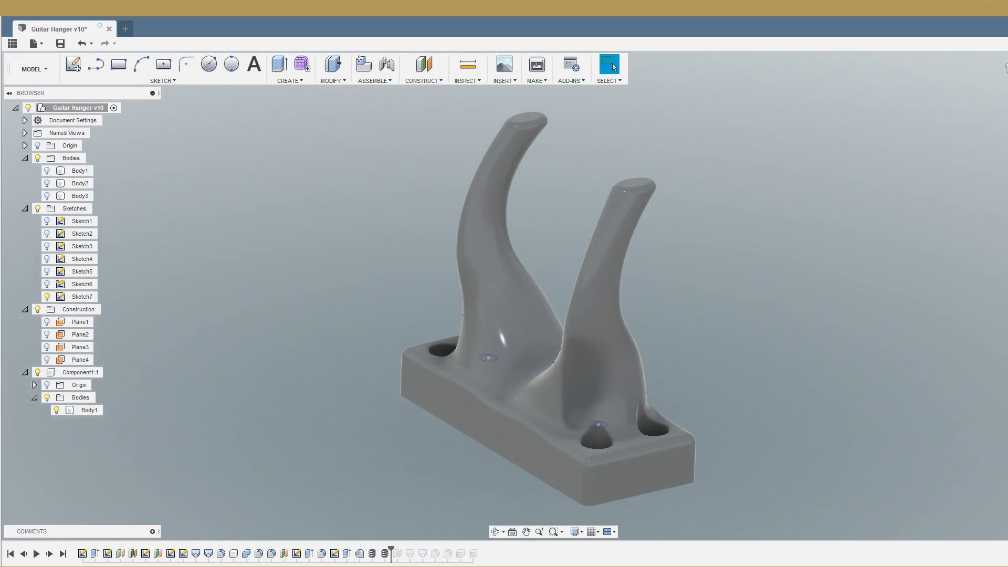